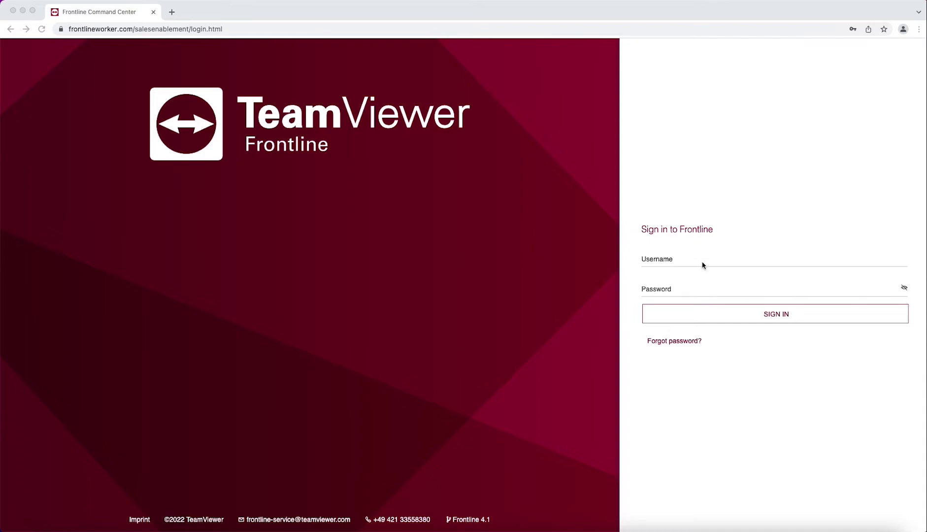
Enter the username and password on the sign-in page, revealing the password to check it
{"action": "left_click", "coordinate": [695, 257]}
{"action": "type", "text": "will"}
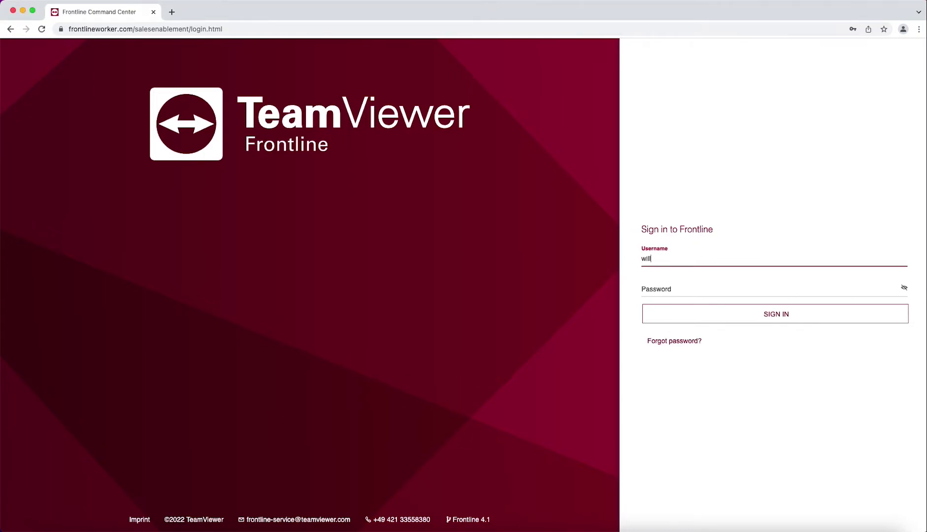
{"action": "type", "text": "iam_person"}
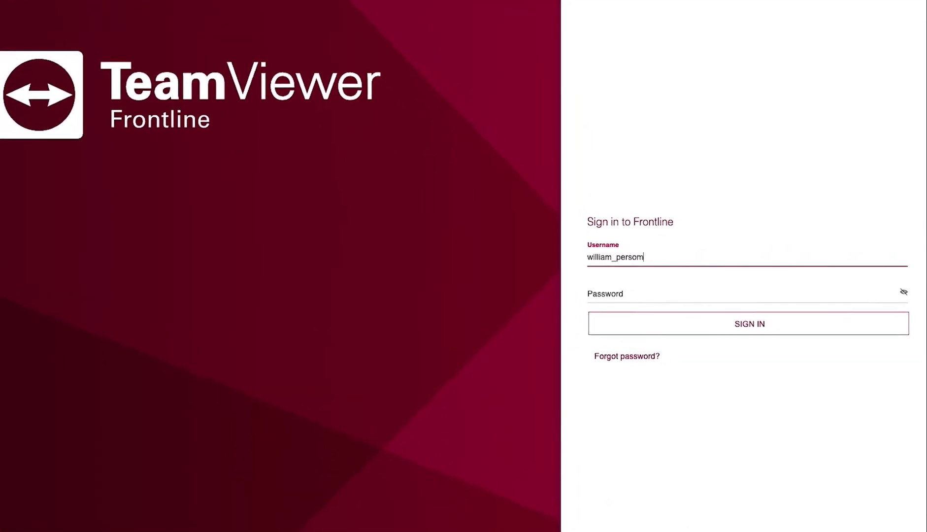
{"action": "key", "text": "Tab"}
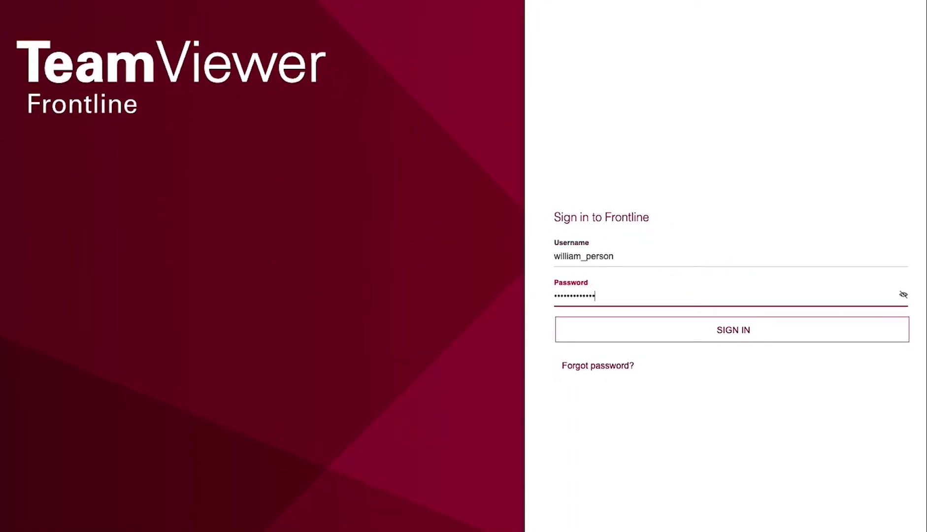
{"action": "left_click", "coordinate": [902, 297]}
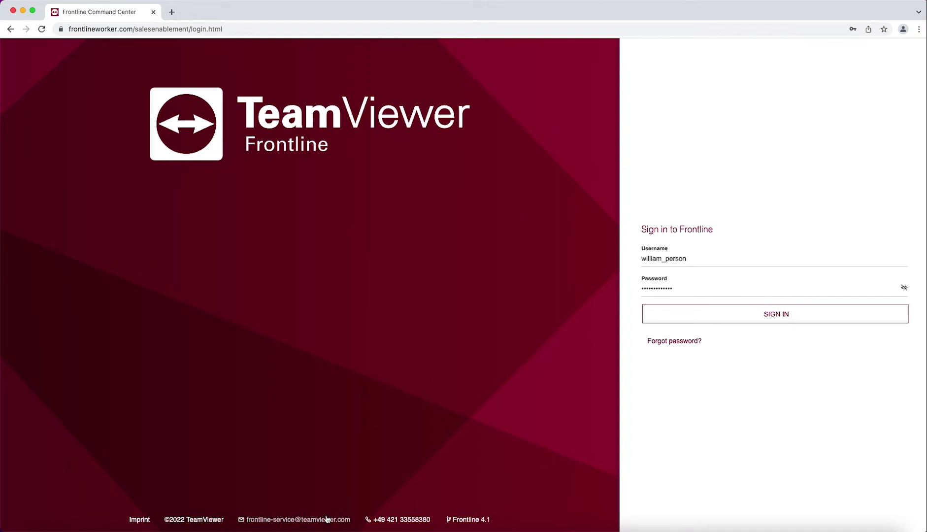
Submit the sign-in, view the end-user license agreement in new tabs, then close them
{"action": "left_click", "coordinate": [777, 319]}
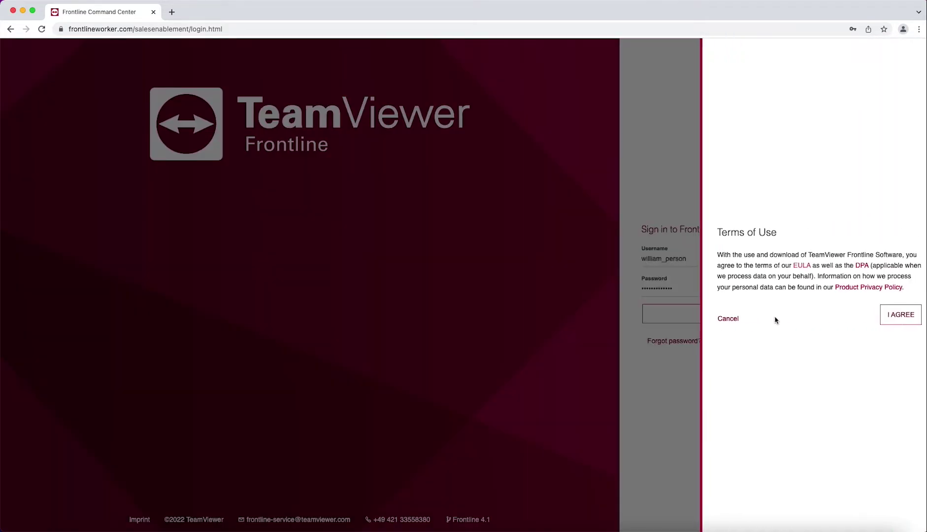
{"action": "left_click", "coordinate": [801, 267]}
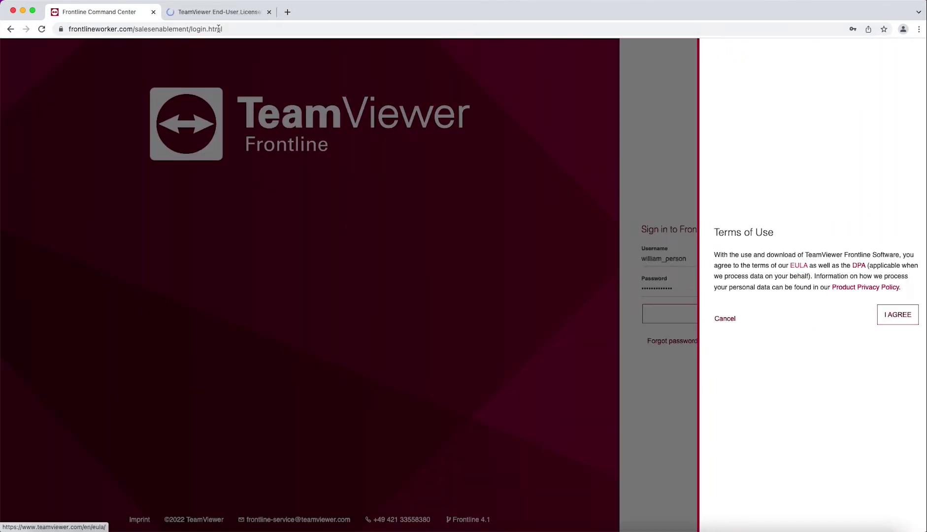
{"action": "left_click", "coordinate": [215, 10]}
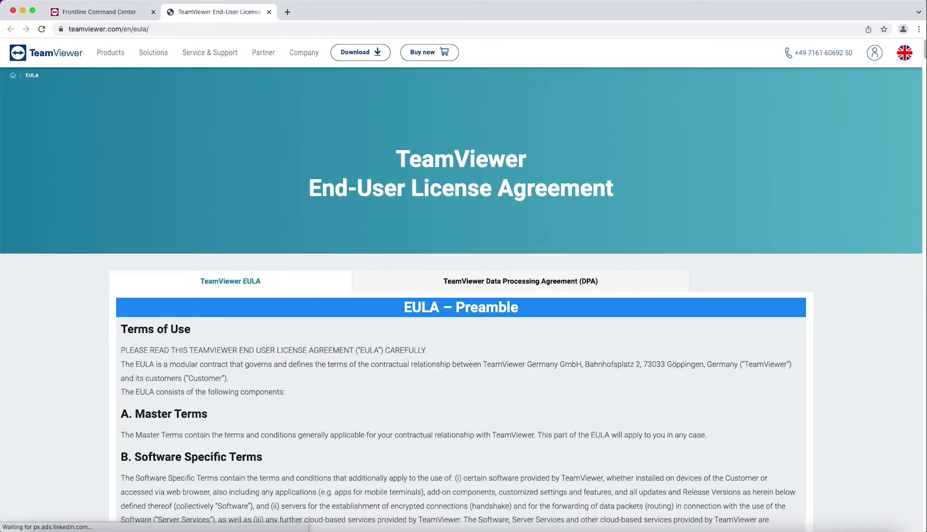
{"action": "left_click", "coordinate": [130, 12]}
{"action": "left_click", "coordinate": [859, 266]}
{"action": "left_click", "coordinate": [304, 20]}
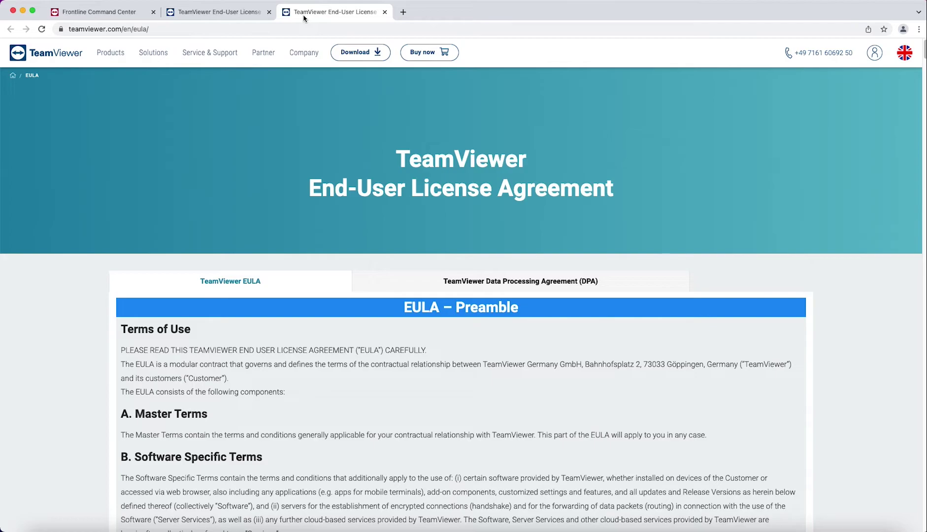
{"action": "middle_click", "coordinate": [250, 13]}
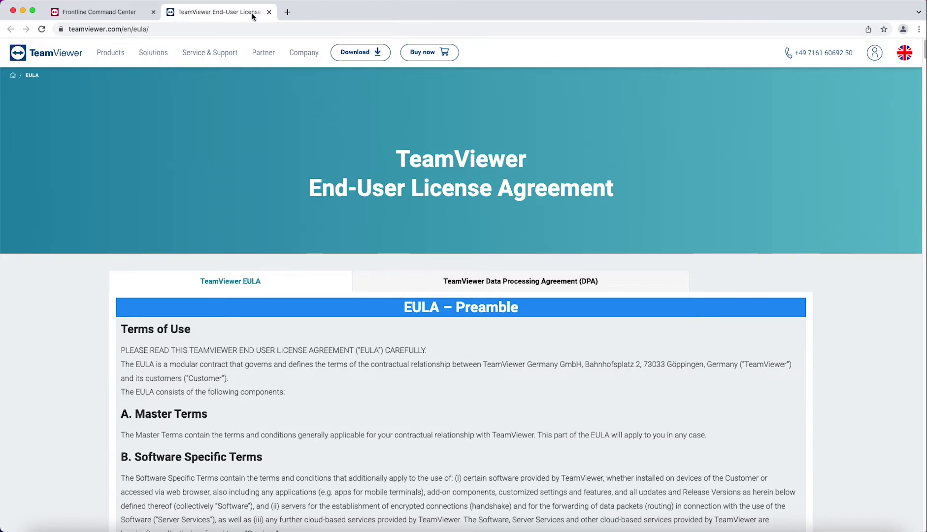
{"action": "scroll", "coordinate": [280, 304], "scroll_direction": "down", "scroll_amount": 10}
{"action": "scroll", "coordinate": [280, 305], "scroll_direction": "down", "scroll_amount": 10}
{"action": "scroll", "coordinate": [280, 305], "scroll_direction": "down", "scroll_amount": 2}
{"action": "key", "text": "super+w"}
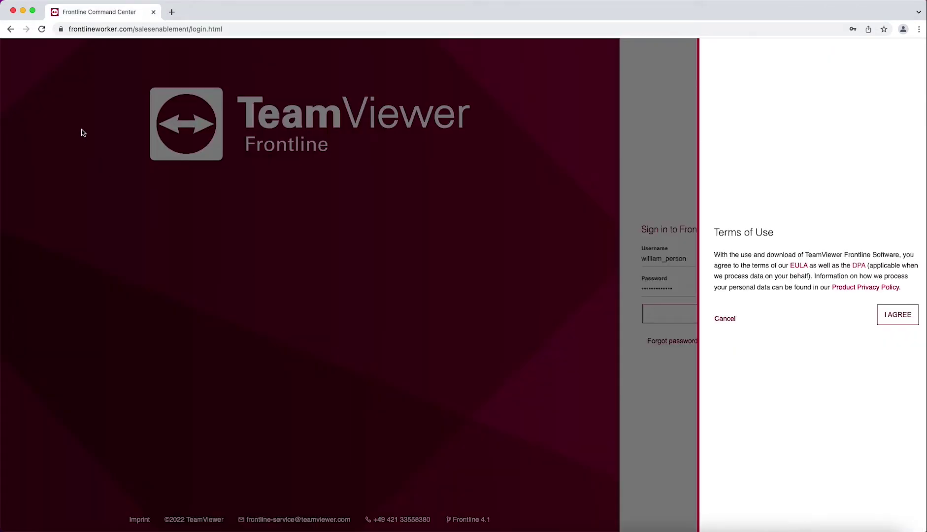
View the product privacy policy and close its tab
{"action": "left_click", "coordinate": [859, 289]}
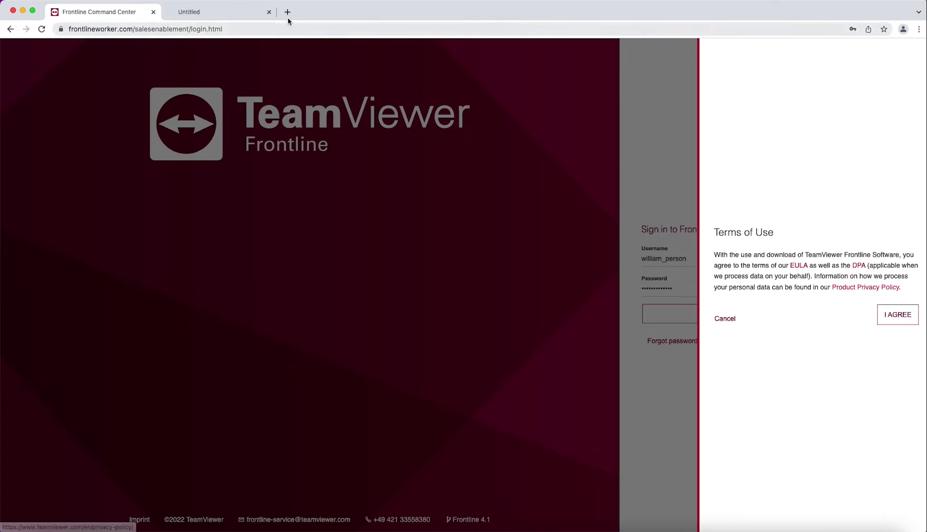
{"action": "left_click", "coordinate": [223, 10]}
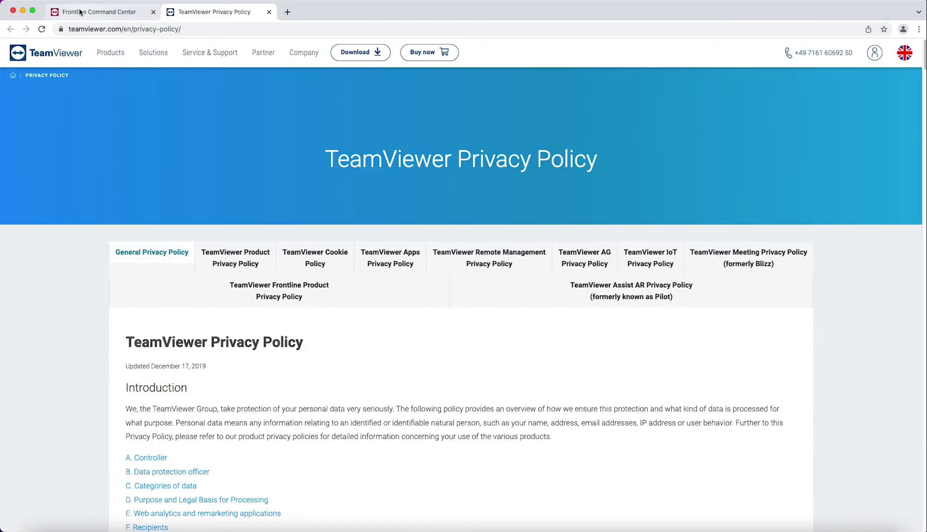
{"action": "left_click", "coordinate": [81, 12]}
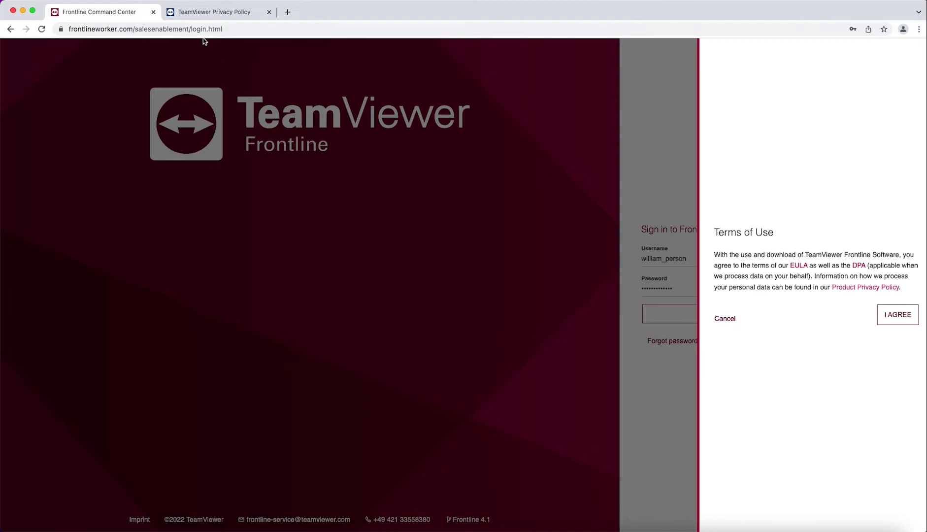
{"action": "left_click", "coordinate": [268, 12]}
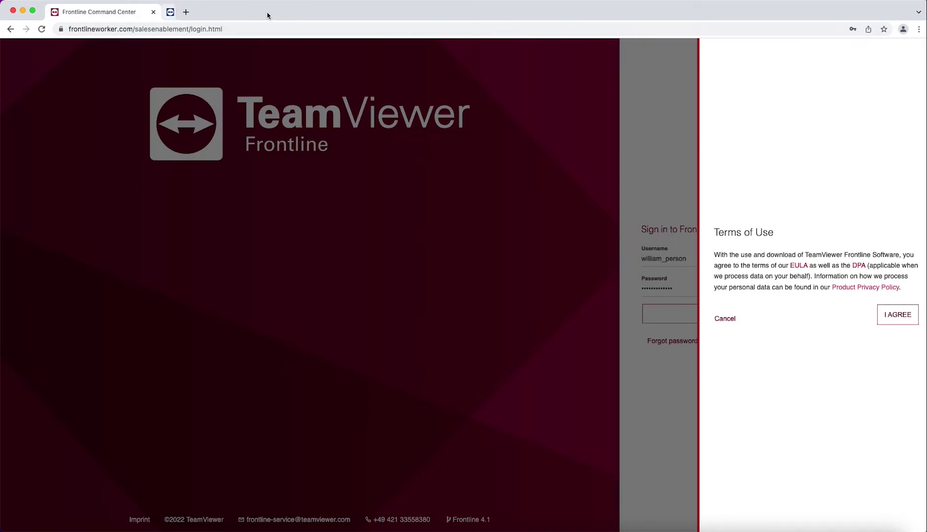
Agree to the terms of use and dismiss Chrome's save-password popup
{"action": "left_click", "coordinate": [896, 316]}
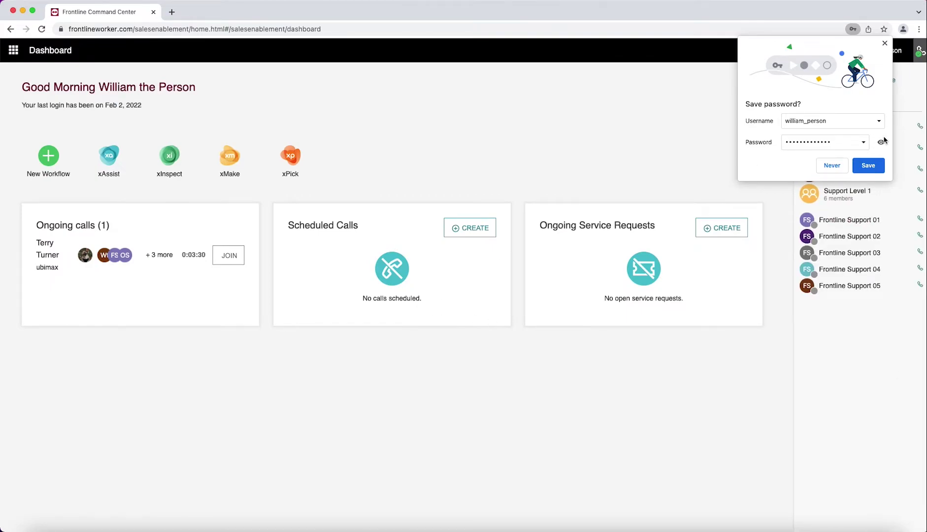
{"action": "left_click", "coordinate": [831, 165]}
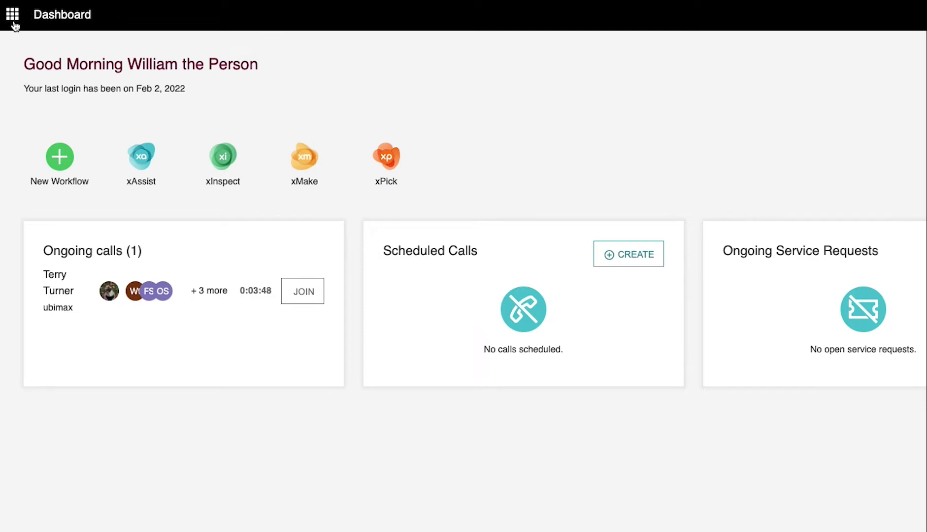
Browse the app navigation drawer, then show and hide the contacts sidebar
{"action": "left_click", "coordinate": [13, 15]}
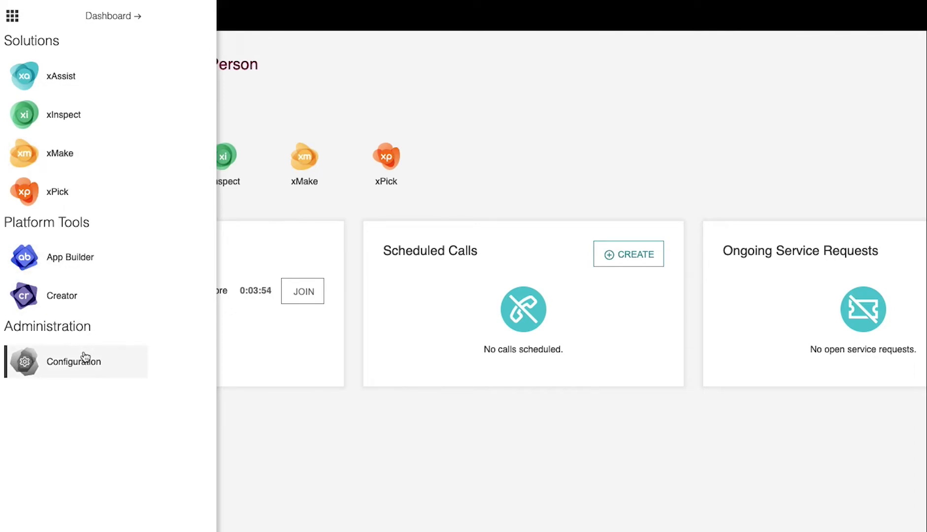
{"action": "left_click", "coordinate": [408, 512]}
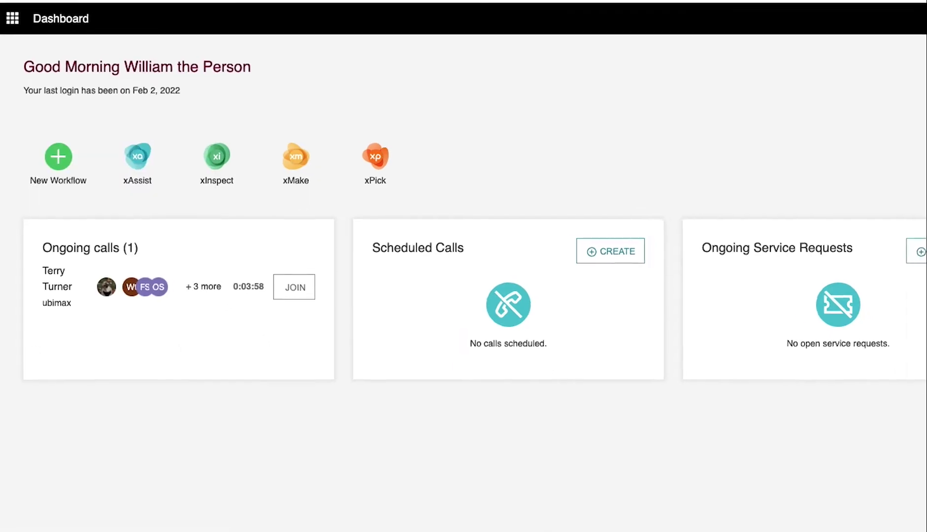
{"action": "left_click", "coordinate": [922, 59]}
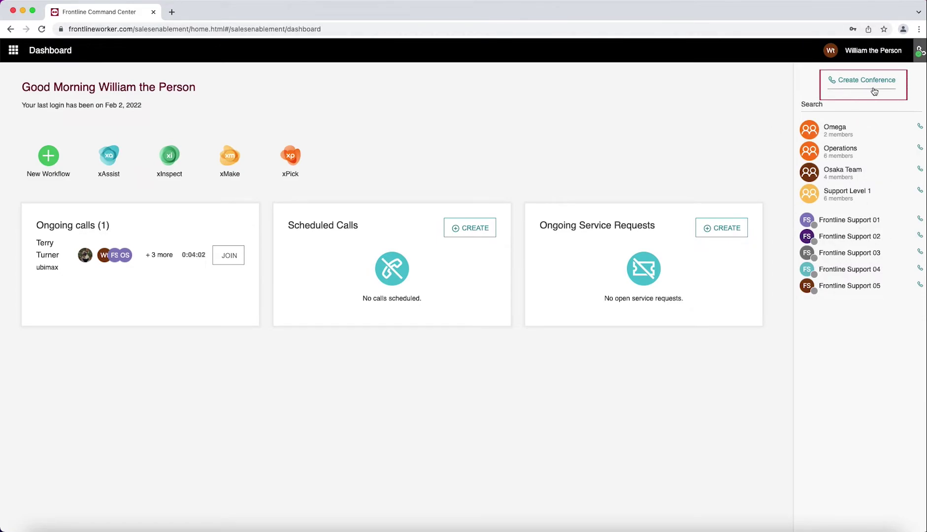
{"action": "left_click", "coordinate": [918, 62]}
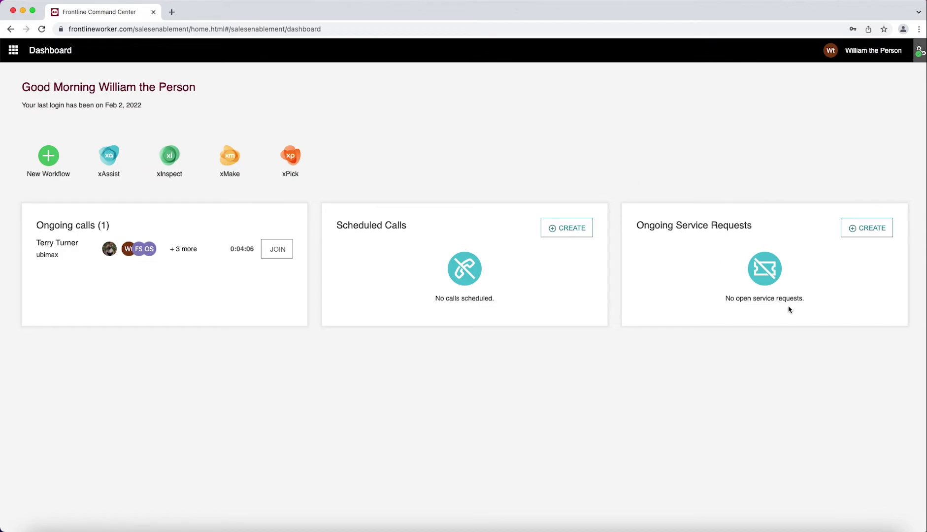
{"action": "left_click", "coordinate": [856, 230]}
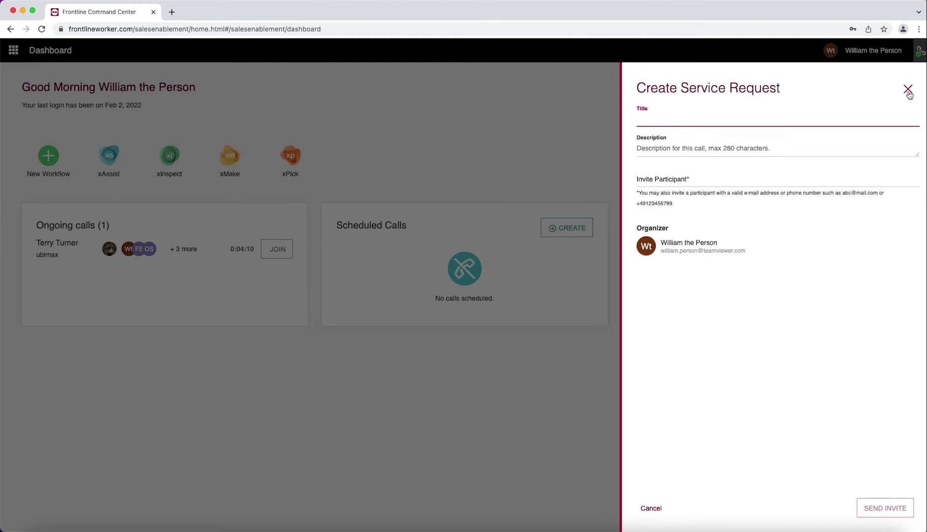
{"action": "left_click", "coordinate": [657, 179]}
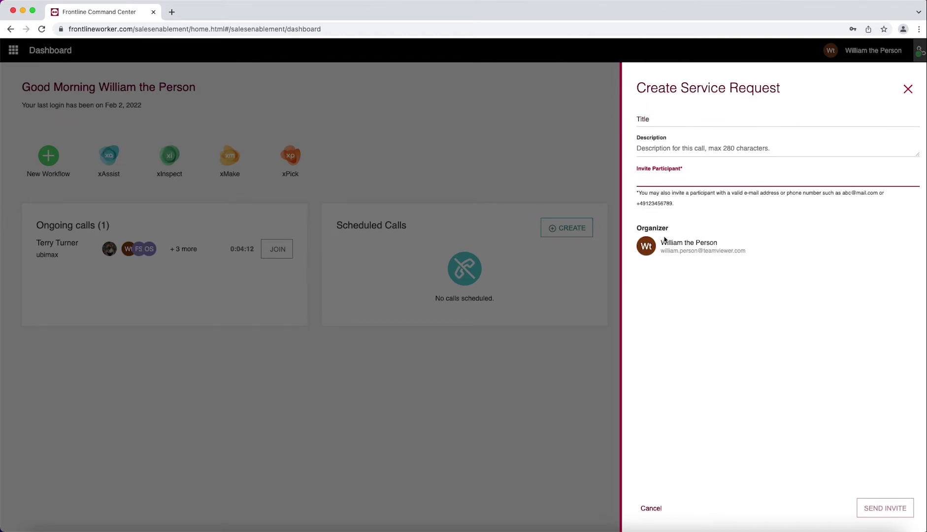
{"action": "left_click_drag", "start_coordinate": [741, 193], "coordinate": [784, 205]}
{"action": "double_click", "coordinate": [665, 206]}
{"action": "left_click", "coordinate": [733, 222]}
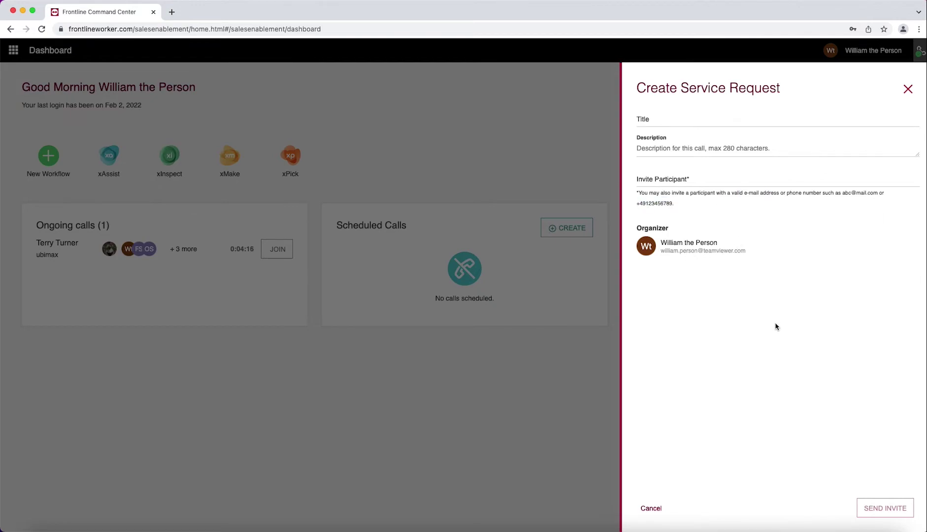
{"action": "left_click", "coordinate": [908, 89]}
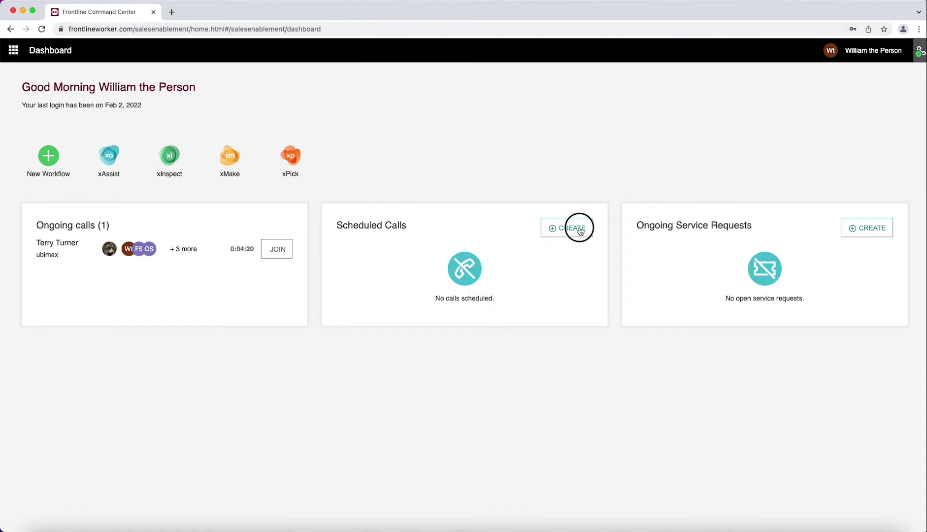
Start a new scheduled conference call and set its date to February 28
{"action": "left_click", "coordinate": [572, 227]}
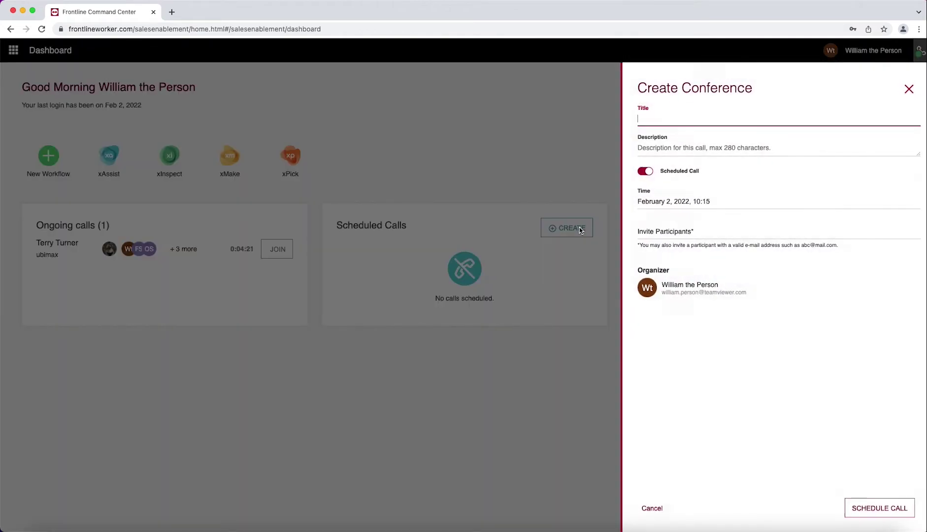
{"action": "left_click", "coordinate": [687, 196]}
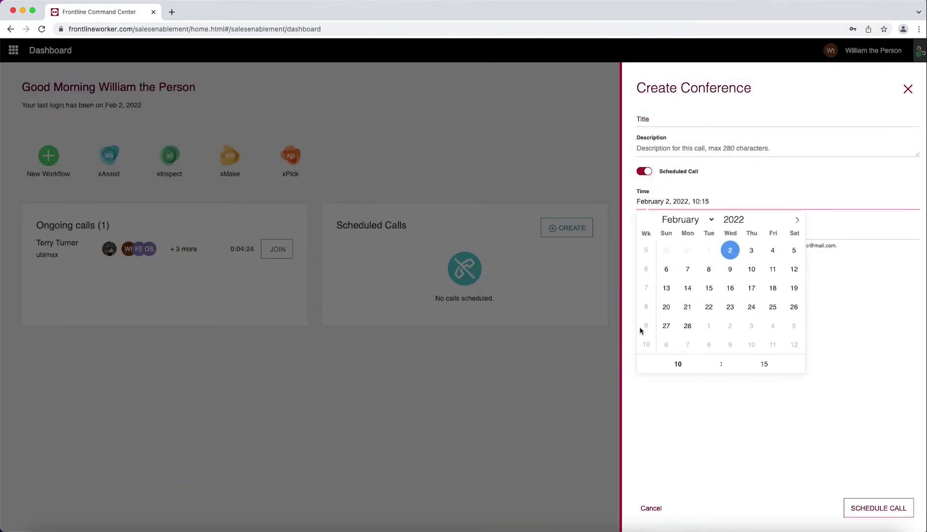
{"action": "left_click", "coordinate": [748, 443]}
{"action": "left_click", "coordinate": [708, 202]}
{"action": "left_click", "coordinate": [686, 325]}
{"action": "left_click", "coordinate": [719, 388]}
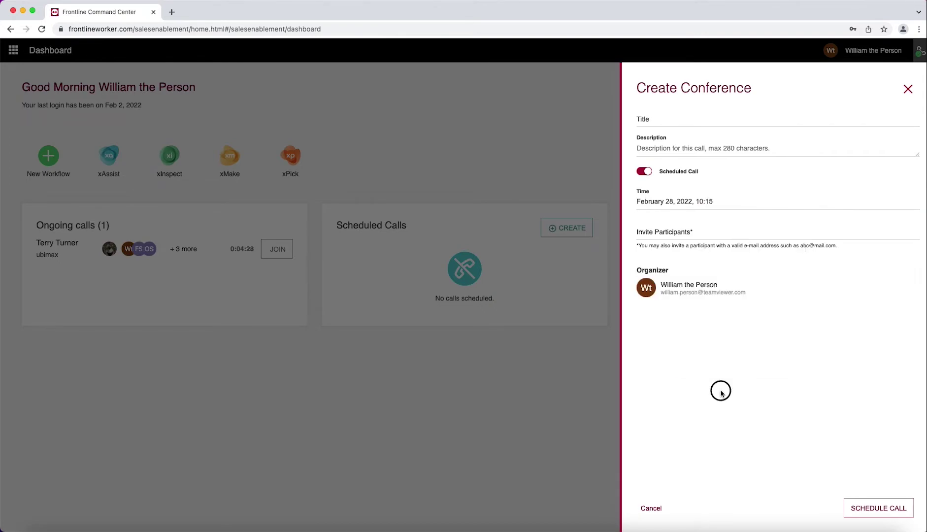
Title the call 'Check in Audit', add a description, and invite Frontline Support 01 and 03
{"action": "left_click", "coordinate": [688, 232]}
{"action": "type", "text": "o"}
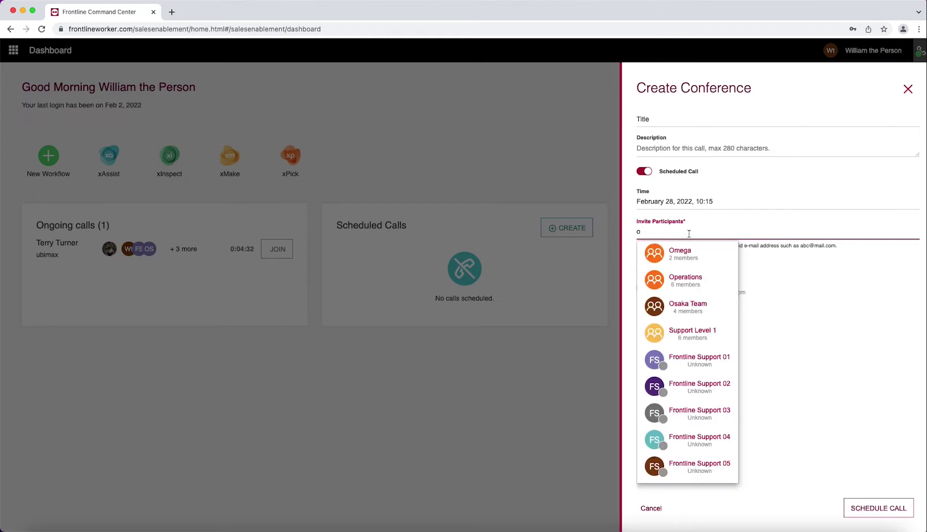
{"action": "left_click", "coordinate": [825, 347]}
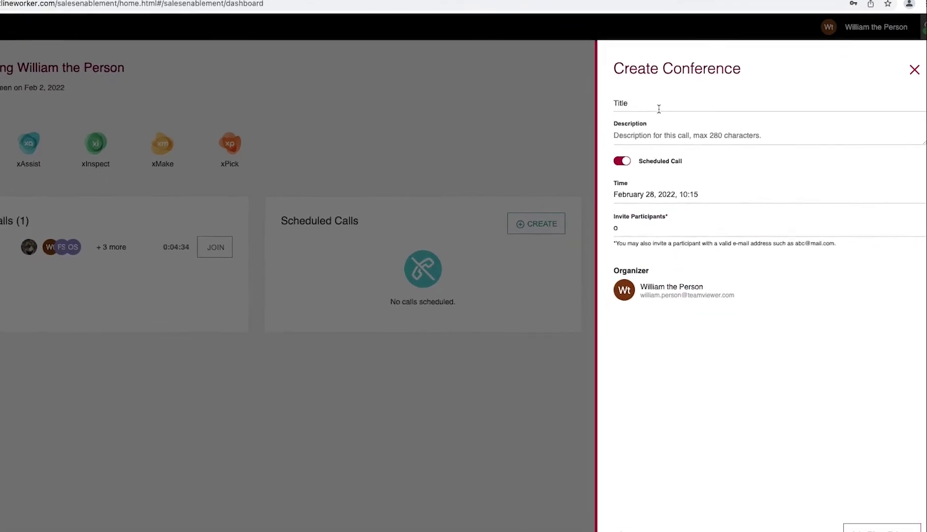
{"action": "left_click", "coordinate": [657, 107]}
{"action": "type", "text": "Check in Audit"}
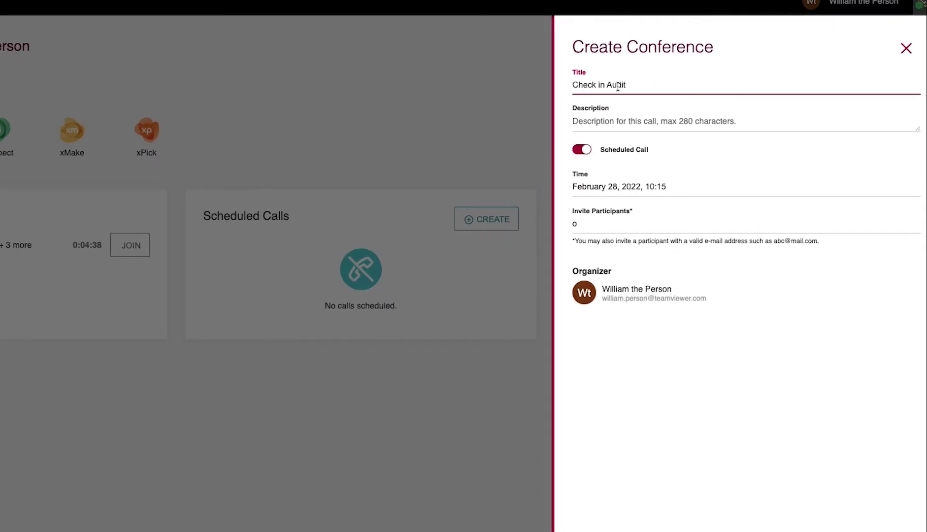
{"action": "left_click", "coordinate": [623, 119]}
{"action": "type", "text": "A call where we check the machine and its status"}
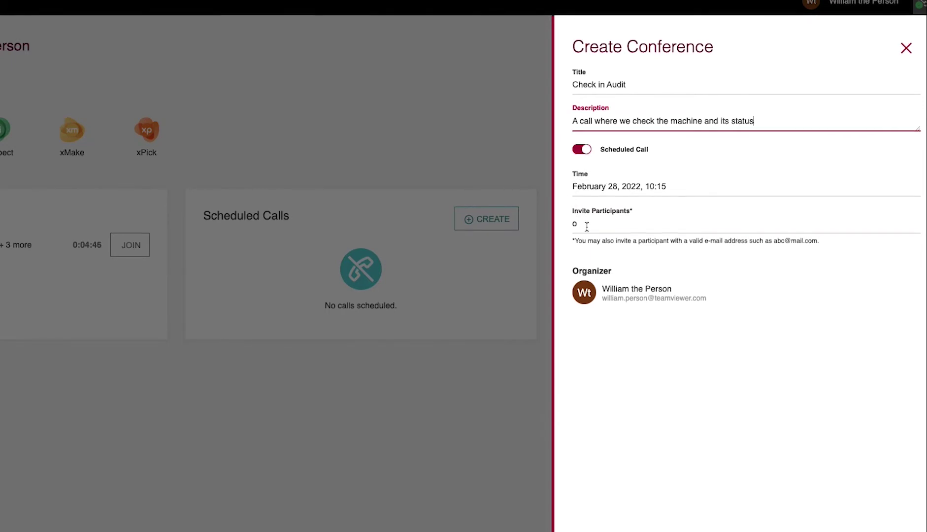
{"action": "left_click", "coordinate": [585, 224]}
{"action": "type", "text": "Fron"}
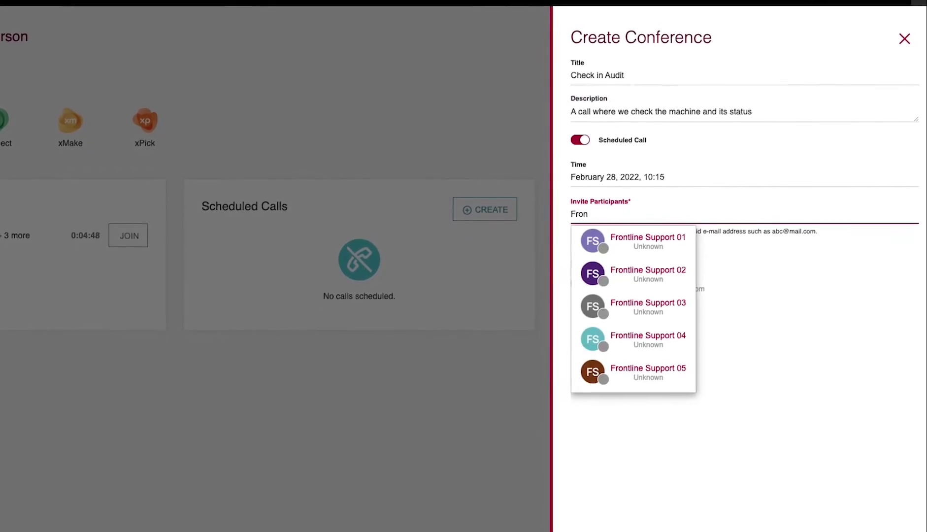
{"action": "left_click", "coordinate": [636, 228]}
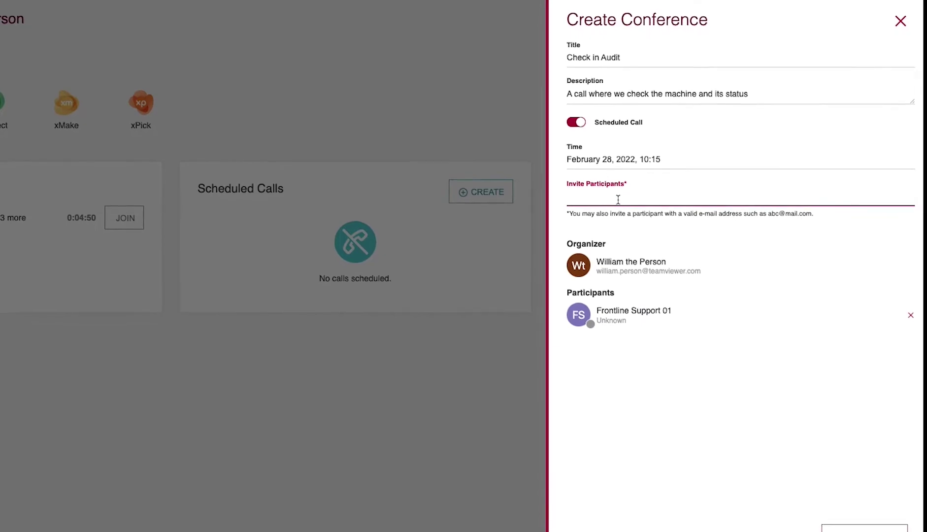
{"action": "type", "text": "fr"}
{"action": "left_click", "coordinate": [634, 242]}
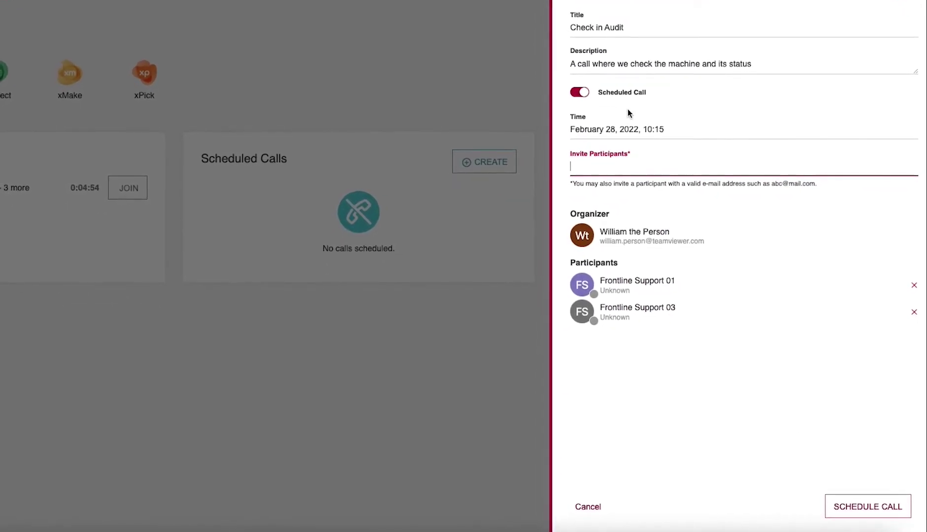
Schedule the Check in Audit call and copy its invite link, test-pasting it in a throwaway tab
{"action": "left_click", "coordinate": [866, 507]}
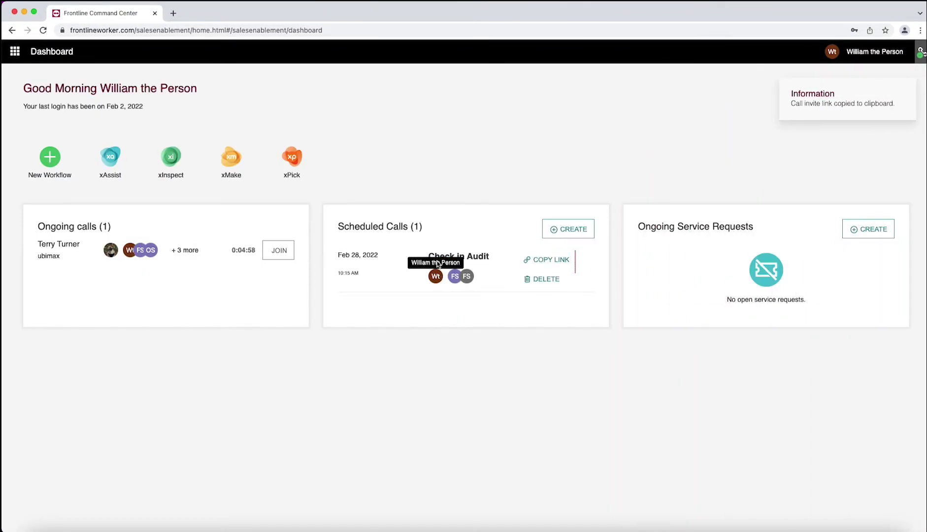
{"action": "left_click", "coordinate": [550, 260]}
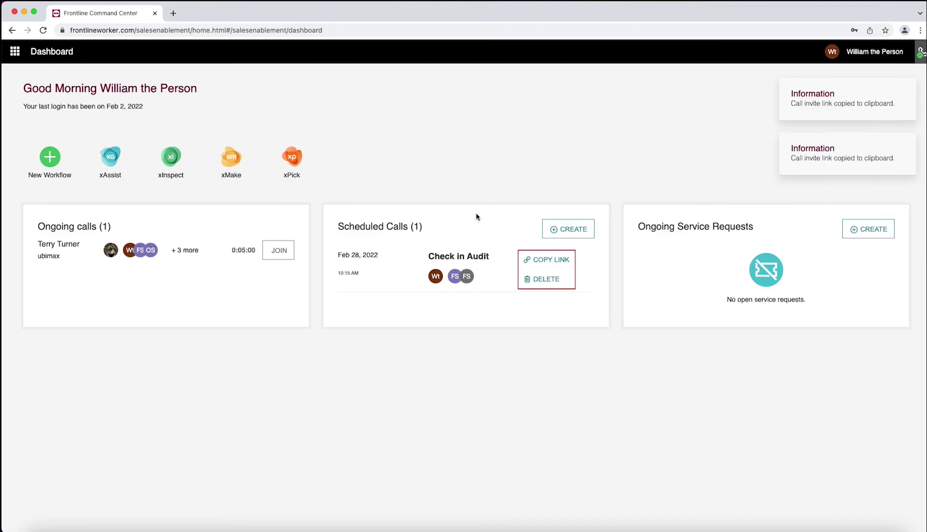
{"action": "key", "text": "ctrl+t"}
{"action": "key", "text": "ctrl+v"}
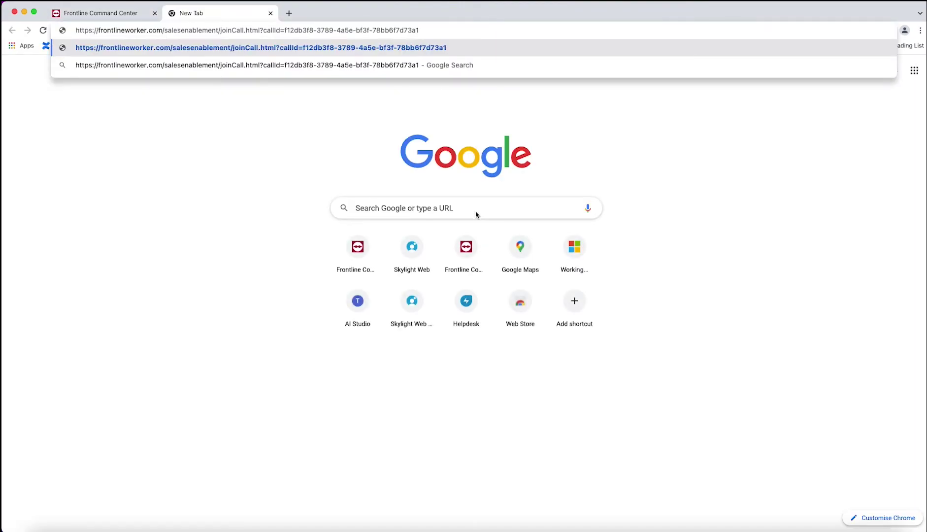
{"action": "key", "text": "ctrl+w"}
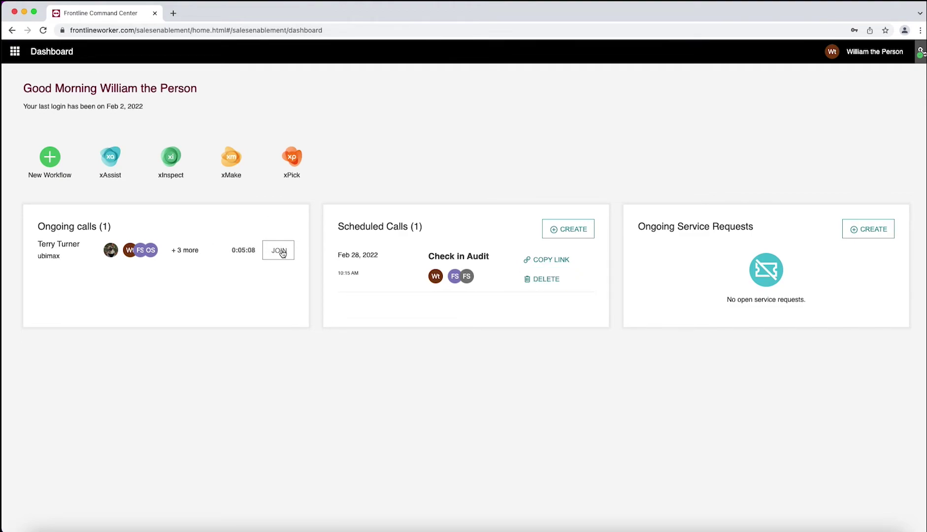
{"action": "left_click", "coordinate": [869, 52]}
{"action": "left_click", "coordinate": [852, 86]}
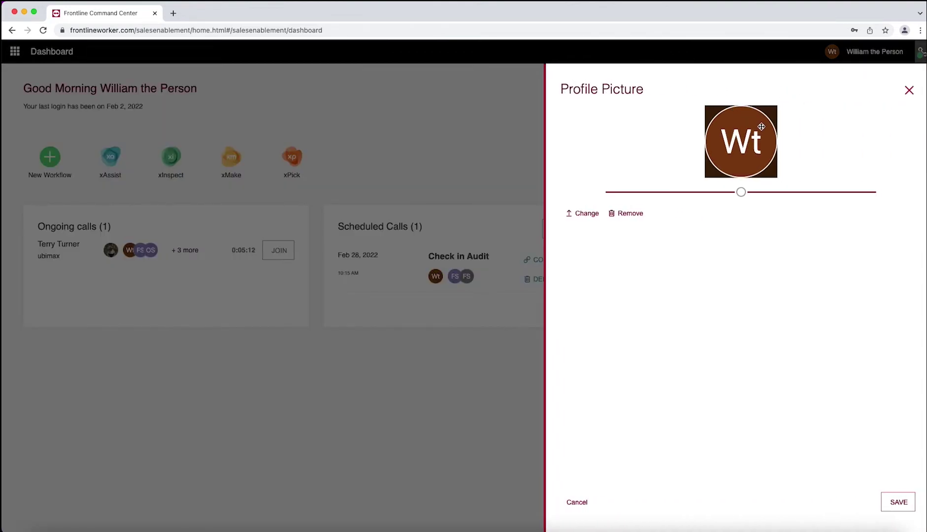
{"action": "left_click", "coordinate": [593, 213]}
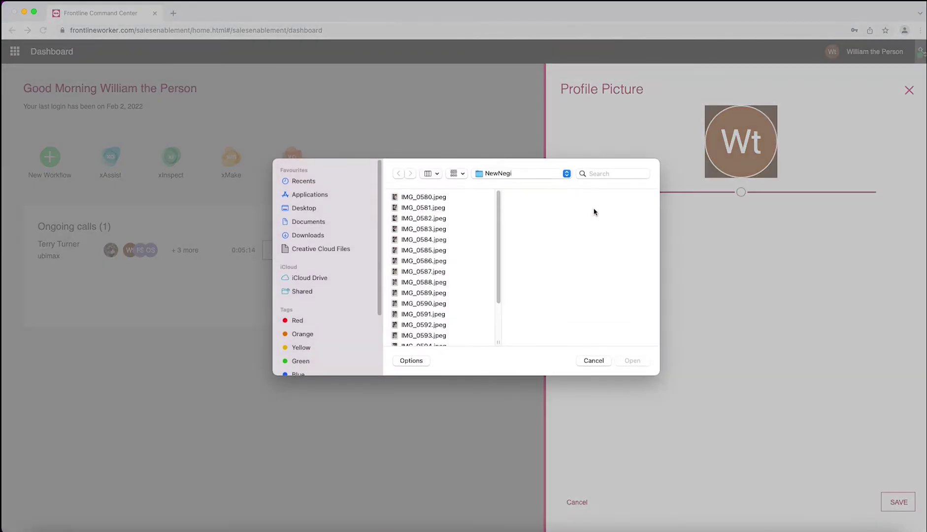
{"action": "scroll", "coordinate": [442, 254], "scroll_direction": "down", "scroll_amount": 3}
{"action": "left_click", "coordinate": [590, 361]}
{"action": "mouse_move", "coordinate": [740, 192]}
{"action": "left_mouse_down"}
{"action": "mouse_move", "coordinate": [850, 193]}
{"action": "mouse_move", "coordinate": [740, 204]}
{"action": "left_mouse_up"}
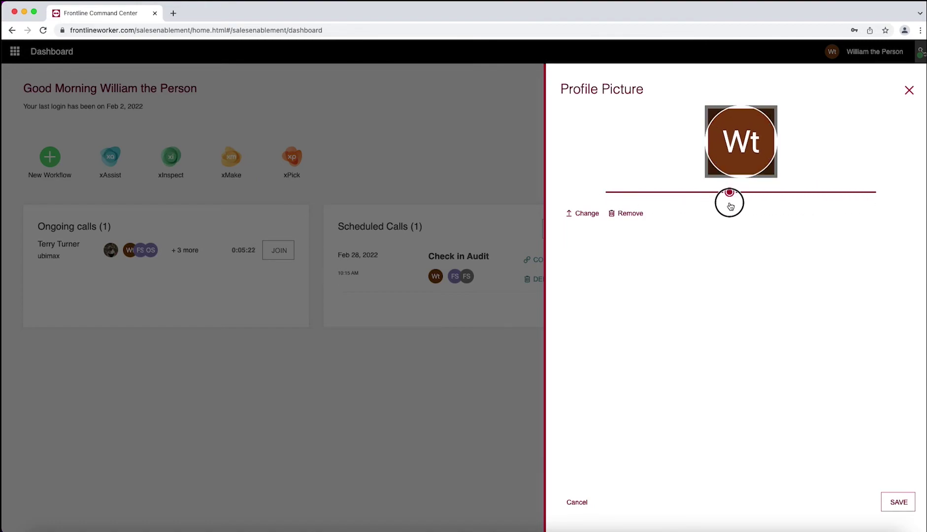
{"action": "left_click", "coordinate": [908, 89]}
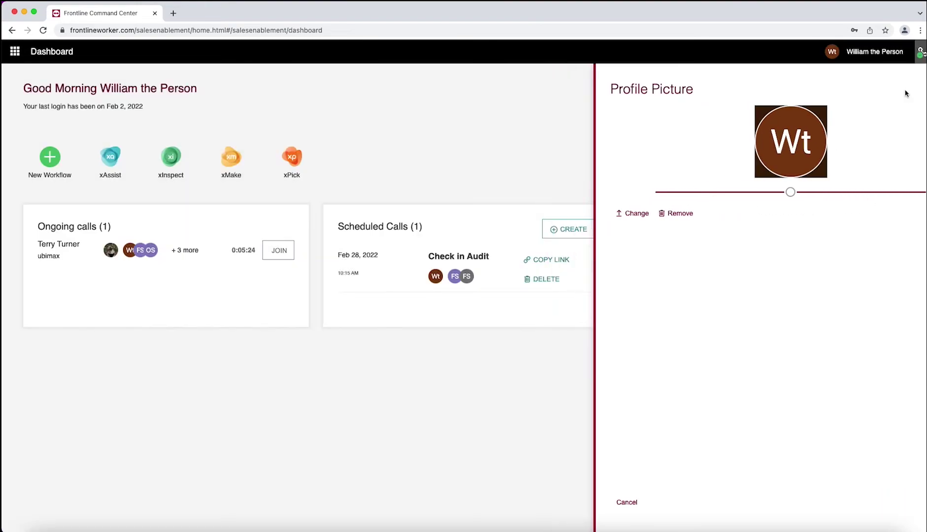
{"action": "left_click", "coordinate": [866, 55]}
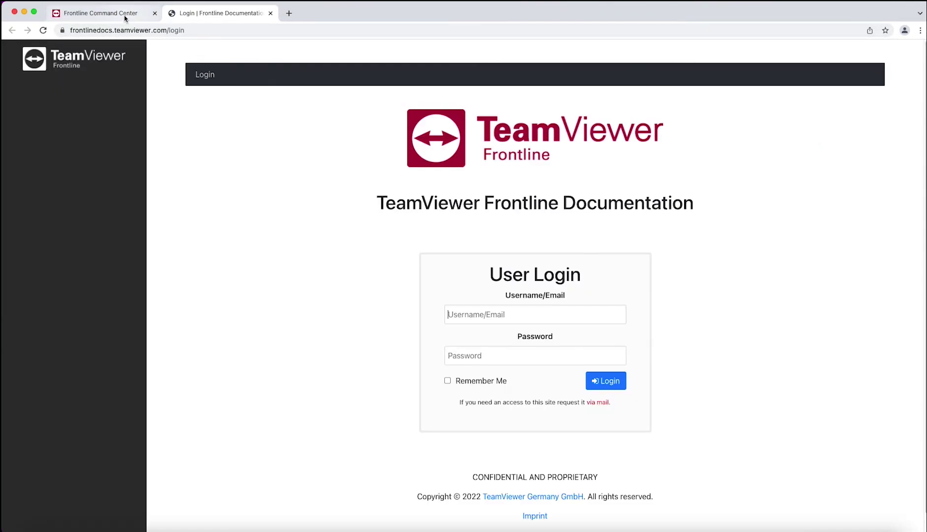
Back on the dashboard tab, generate the login code PDF and zoom in on it
{"action": "left_click", "coordinate": [125, 14]}
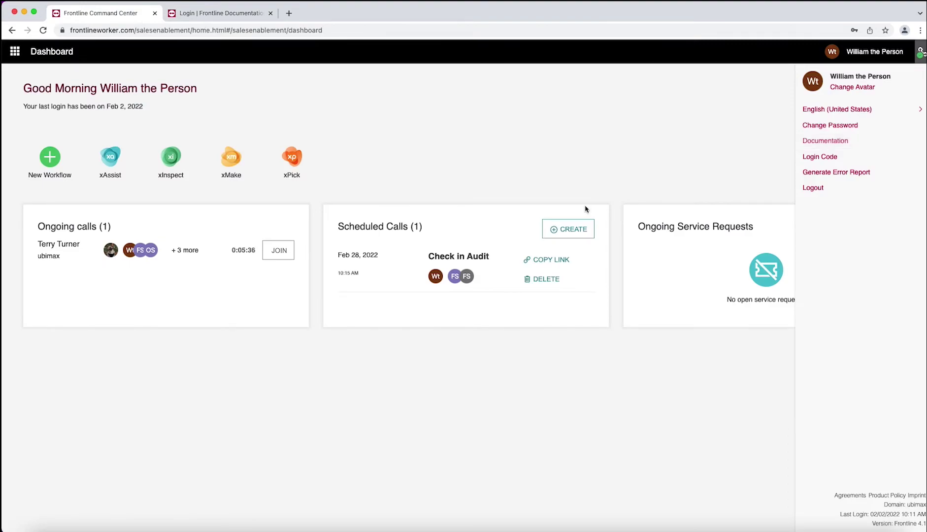
{"action": "left_click", "coordinate": [818, 157]}
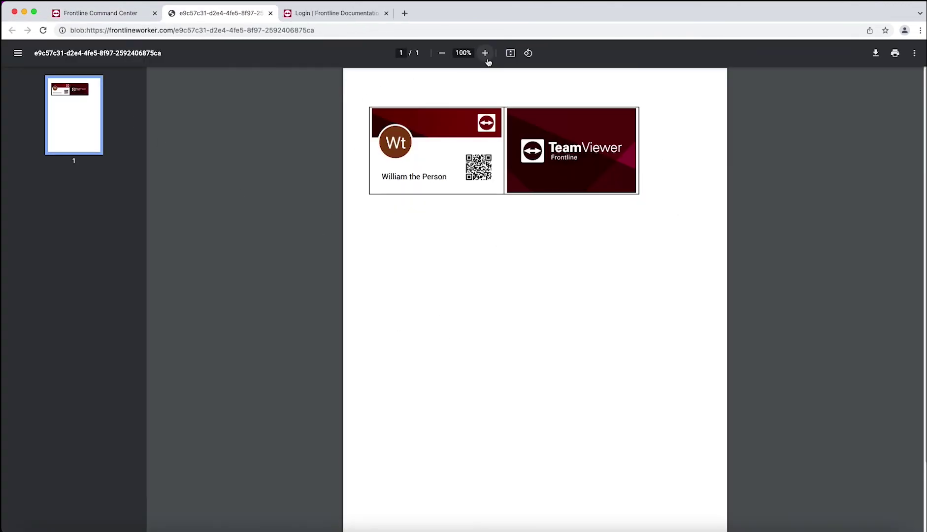
{"action": "left_click", "coordinate": [484, 52]}
{"action": "left_click", "coordinate": [484, 53]}
Upload an error report named February-Error-02 and download the report zip
{"action": "left_click", "coordinate": [99, 16]}
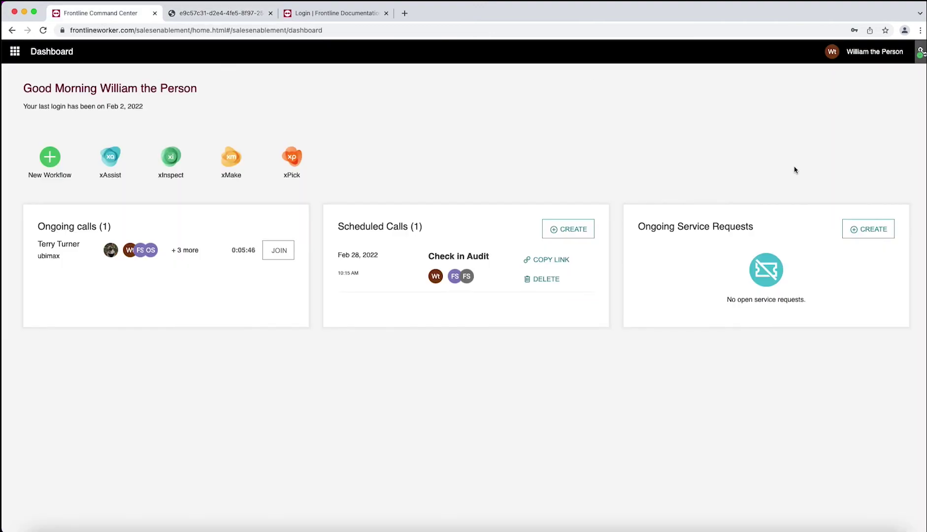
{"action": "left_click", "coordinate": [862, 53]}
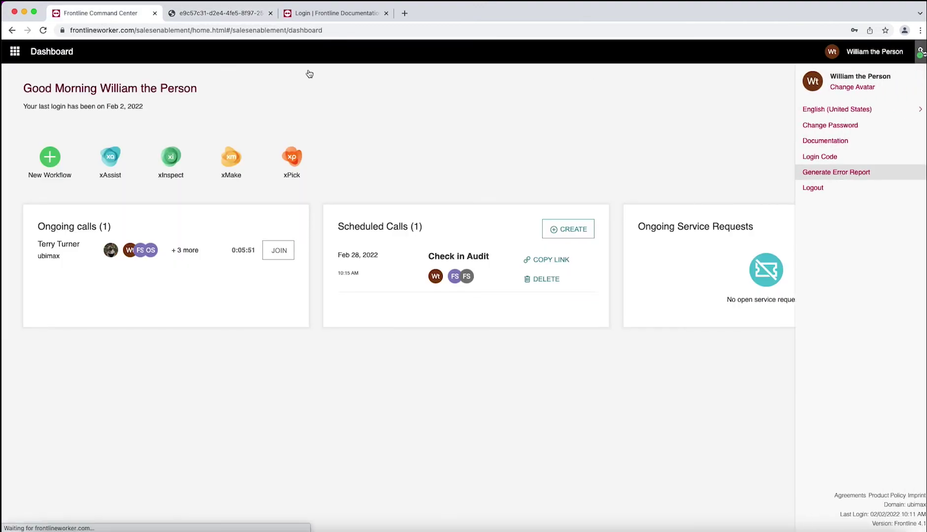
{"action": "left_click", "coordinate": [840, 173]}
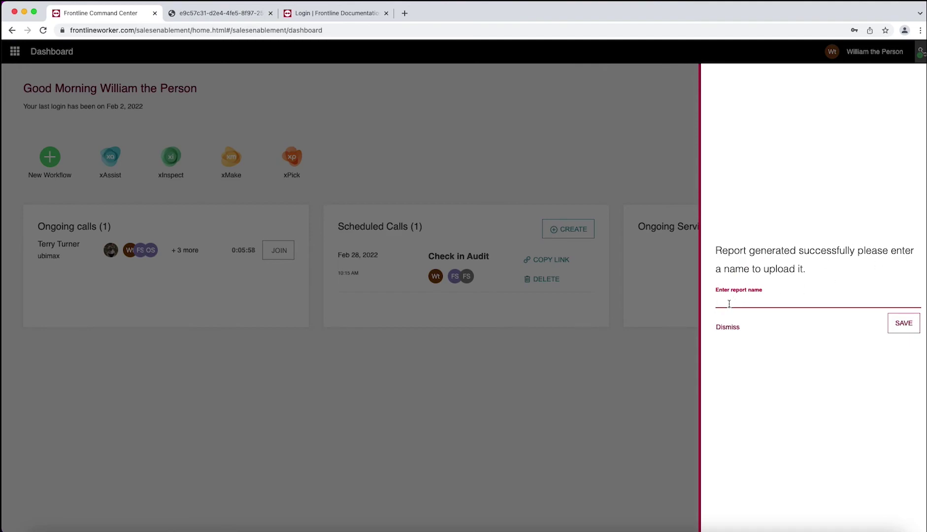
{"action": "type", "text": "Error"}
{"action": "key", "text": "super+a"}
{"action": "type", "text": "Febr"}
{"action": "left_click", "coordinate": [895, 324]}
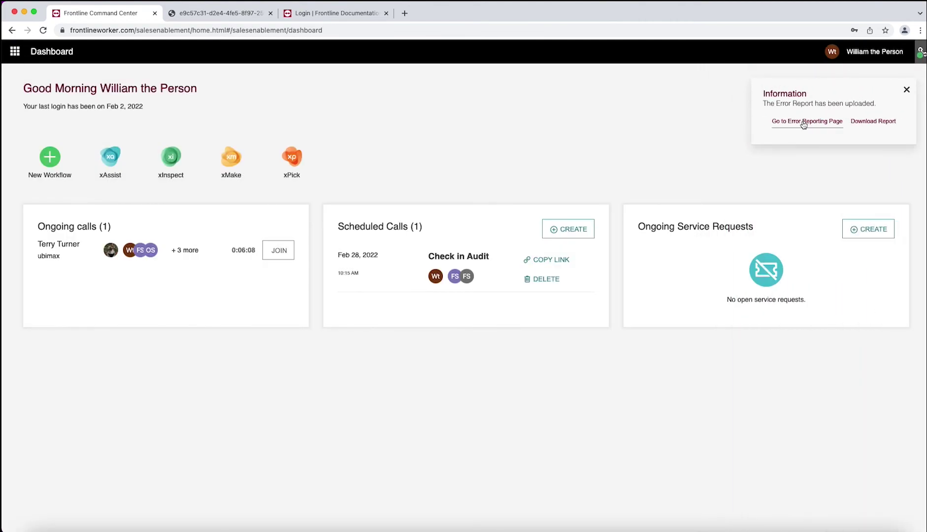
{"action": "left_click", "coordinate": [864, 125]}
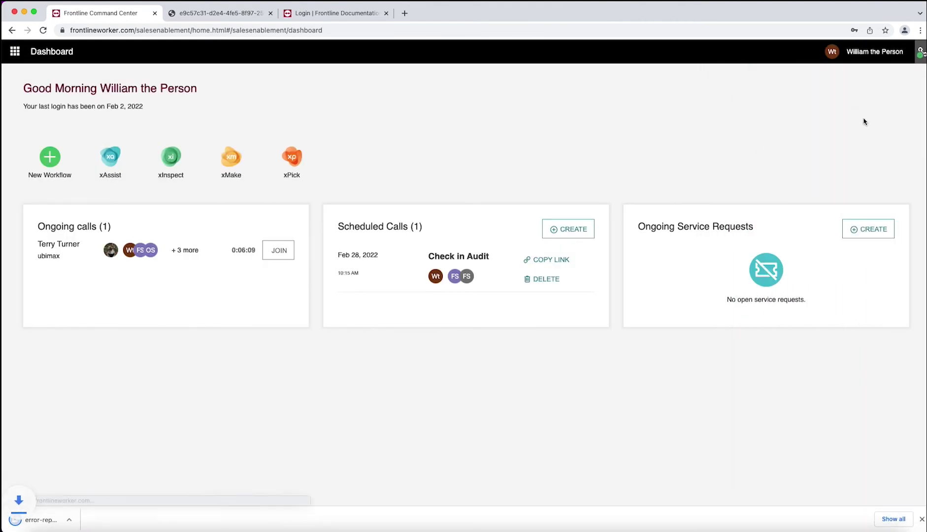
{"action": "left_click", "coordinate": [856, 60]}
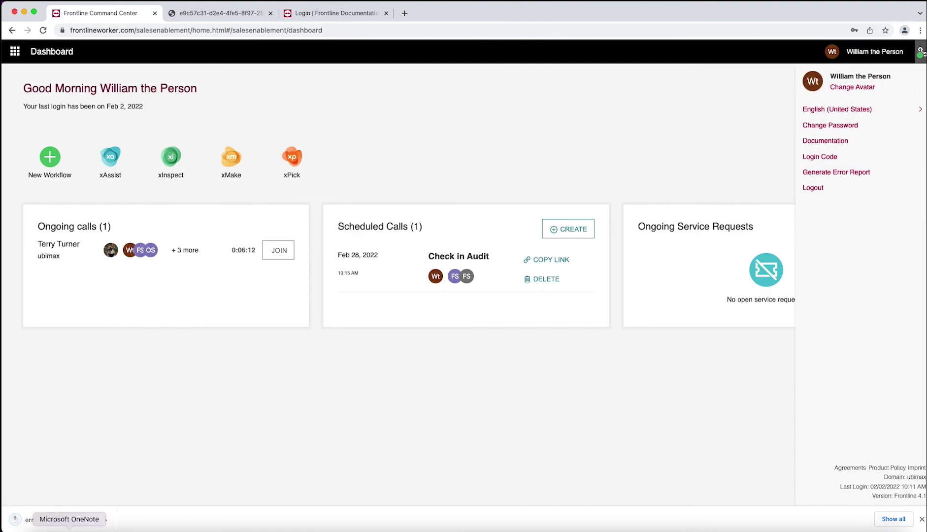